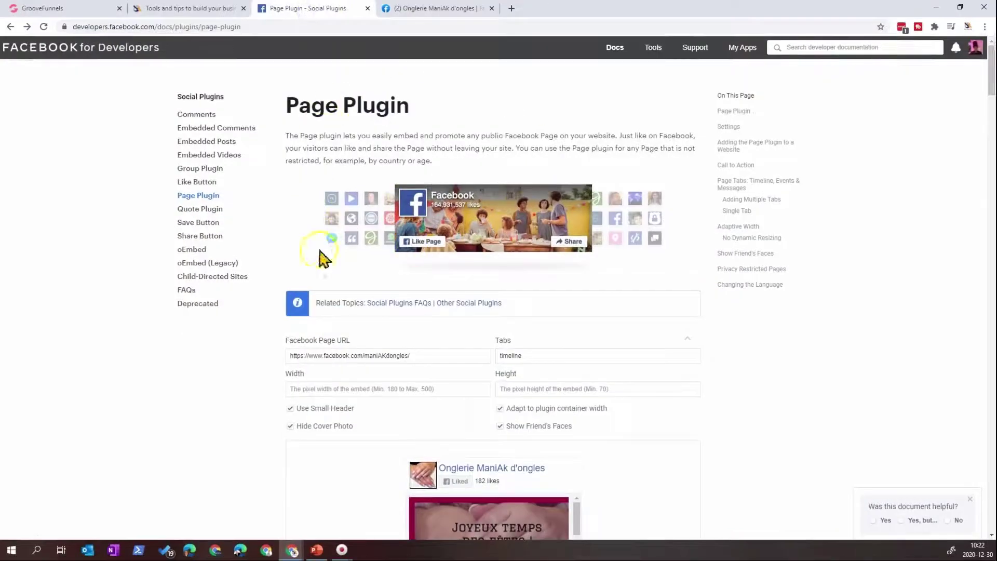
double_click(386, 355)
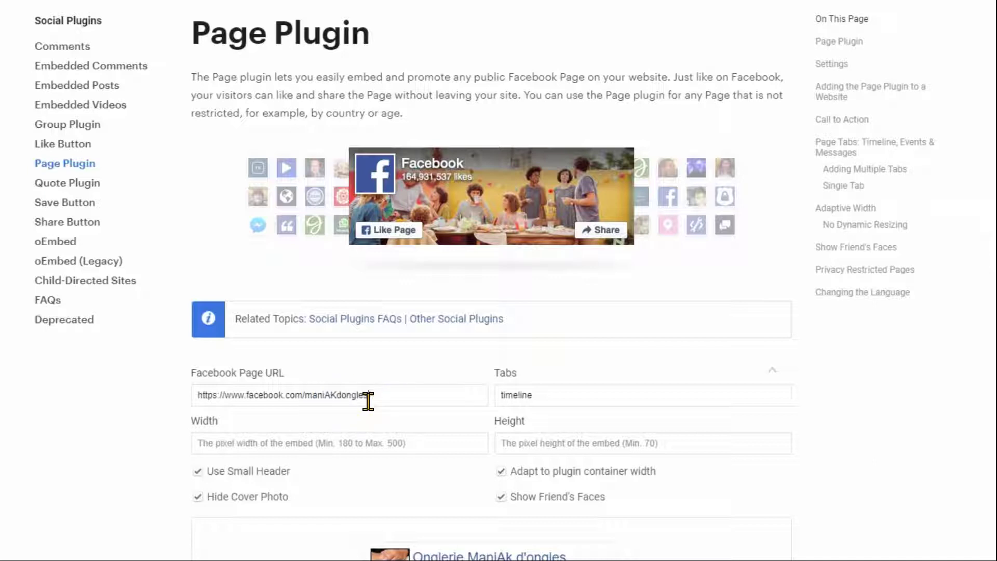
scroll(377, 395, down, 4)
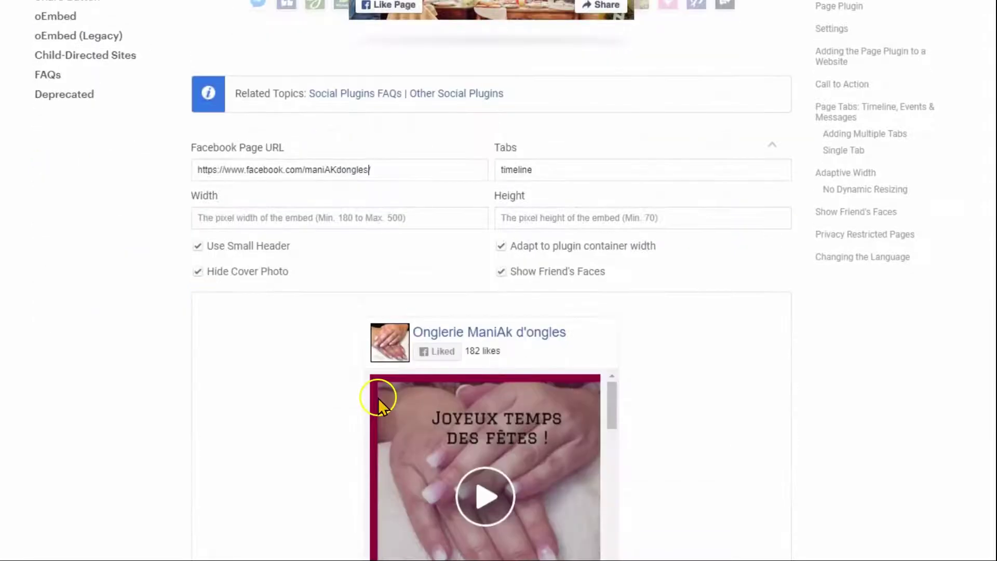
scroll(376, 405, down, 3)
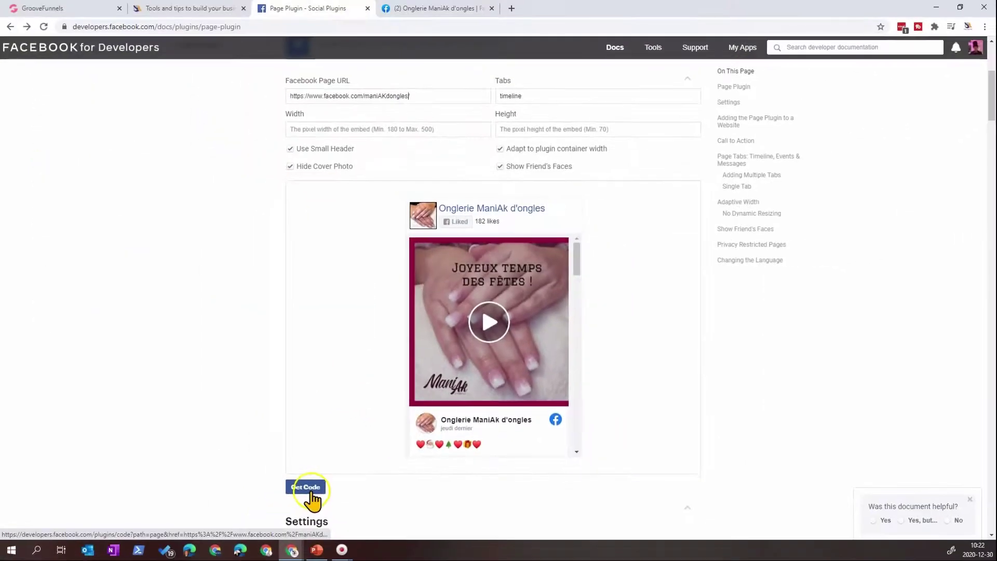
click(303, 488)
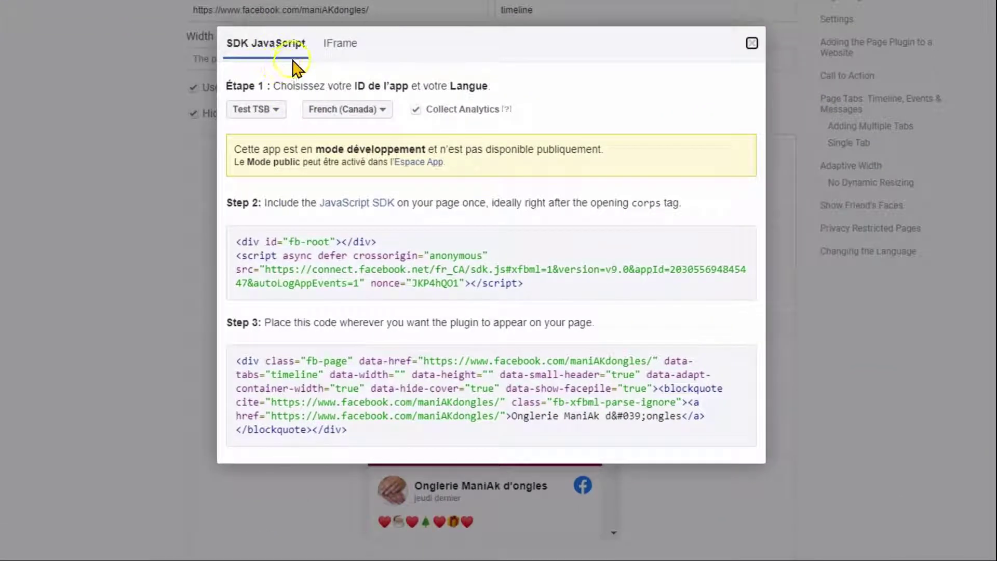
click(335, 51)
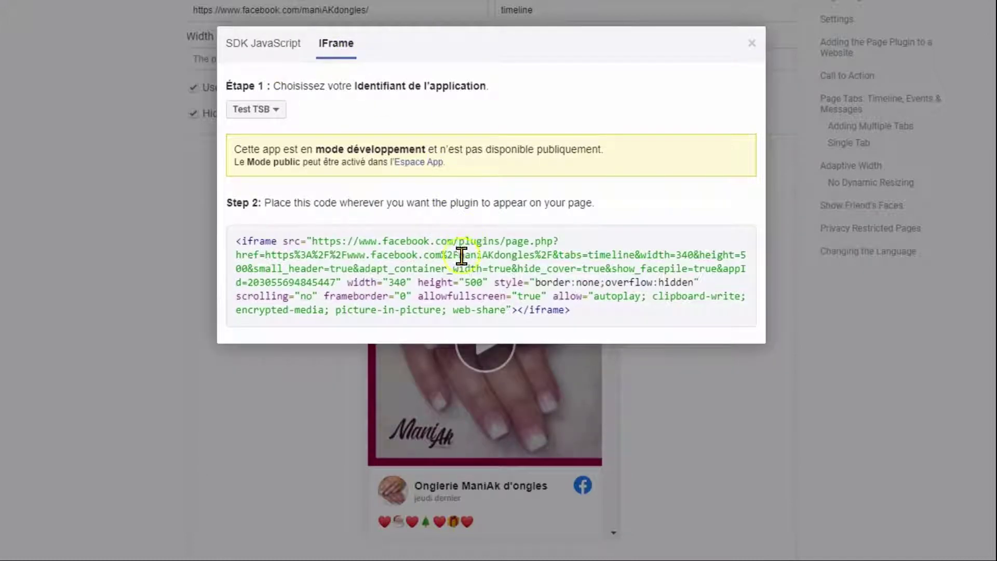
click(540, 287)
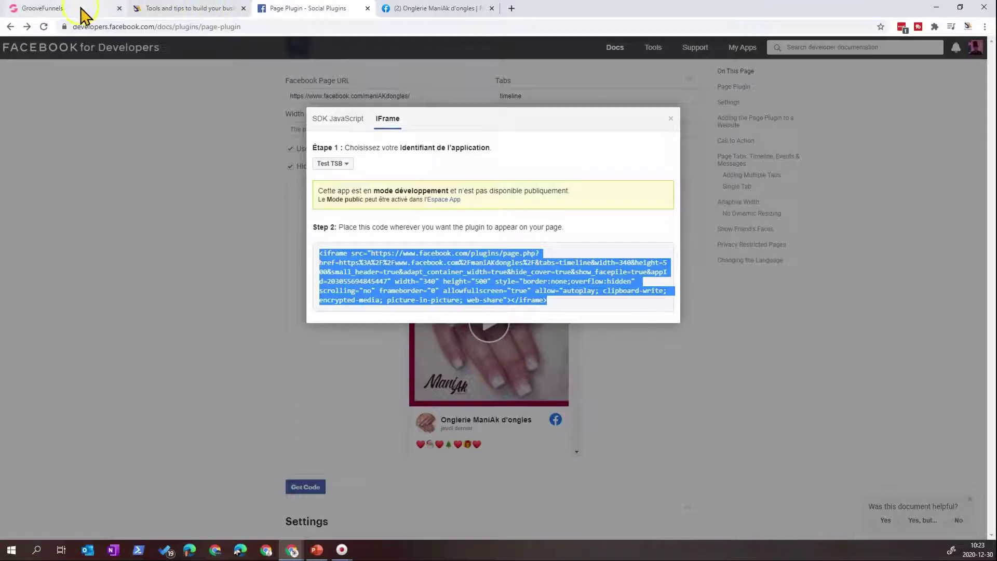
Step: Switch to GrooveFunnels and place a Code Embed element in the empty container beside "How can I help you ?"
click(81, 8)
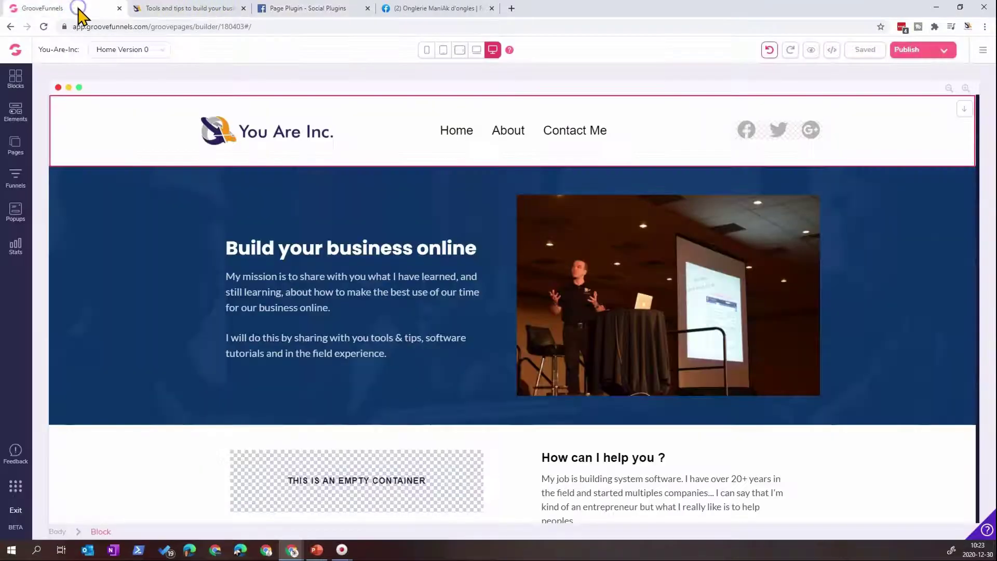
scroll(208, 296, down, 3)
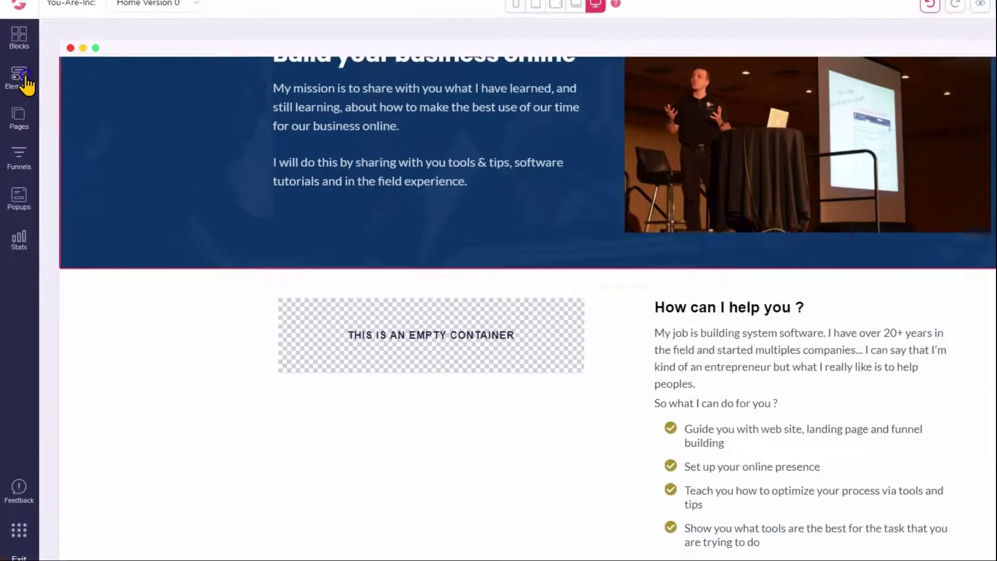
click(17, 110)
scroll(146, 412, down, 10)
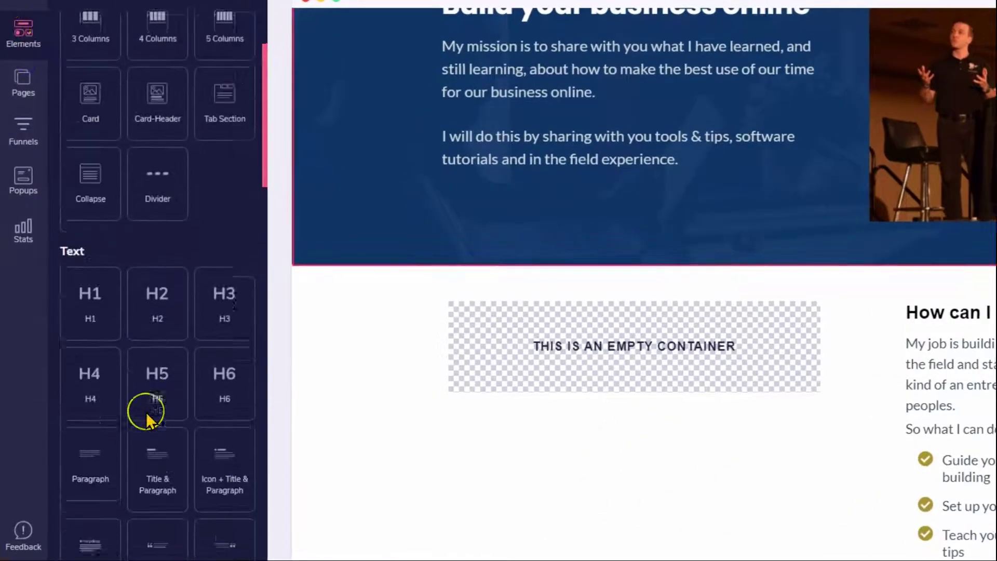
scroll(147, 416, down, 10)
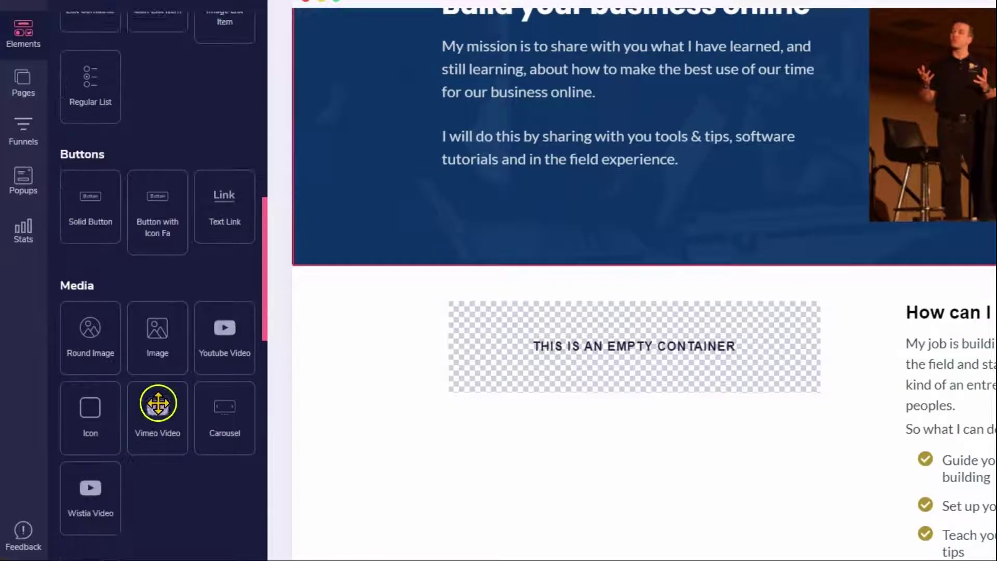
scroll(148, 257, down, 8)
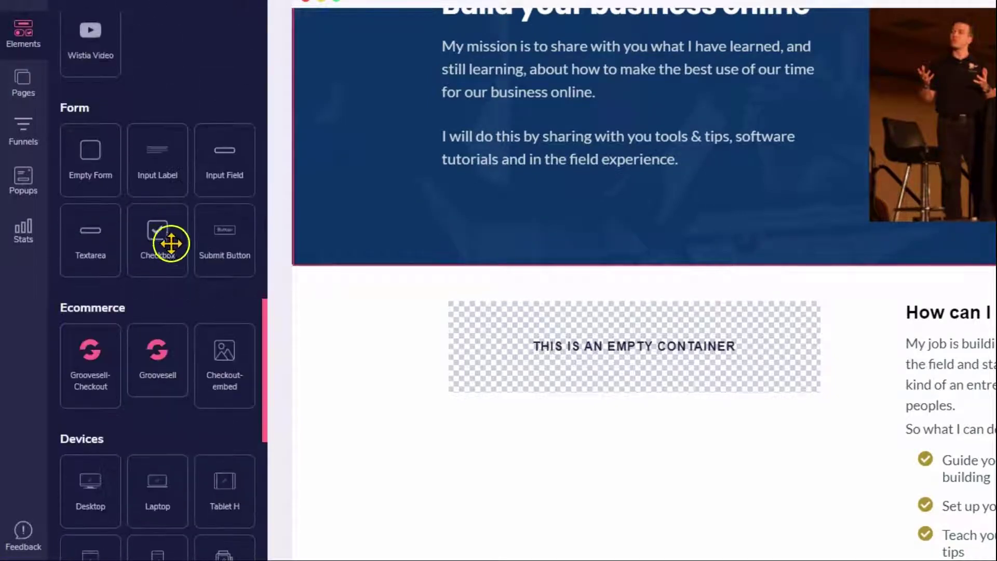
scroll(174, 368, down, 6)
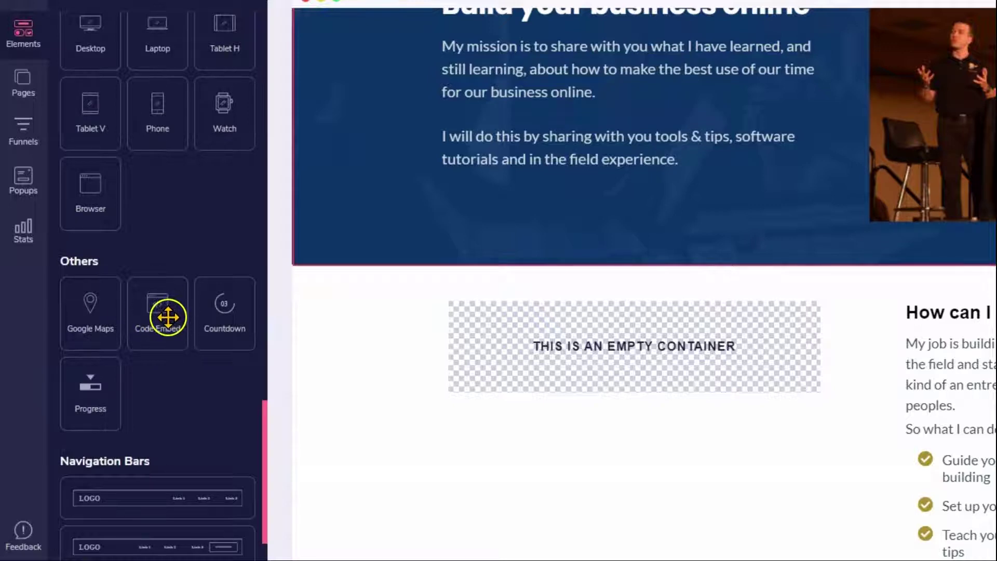
drag(156, 307, 594, 338)
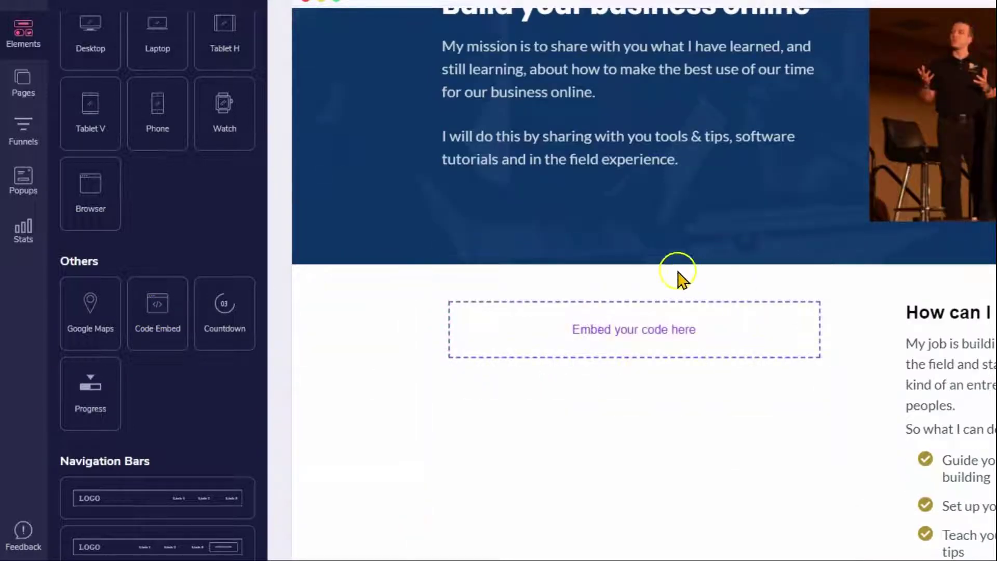
Step: Paste the copied Facebook iframe code into the Code Embed element's source code and save it
click(583, 330)
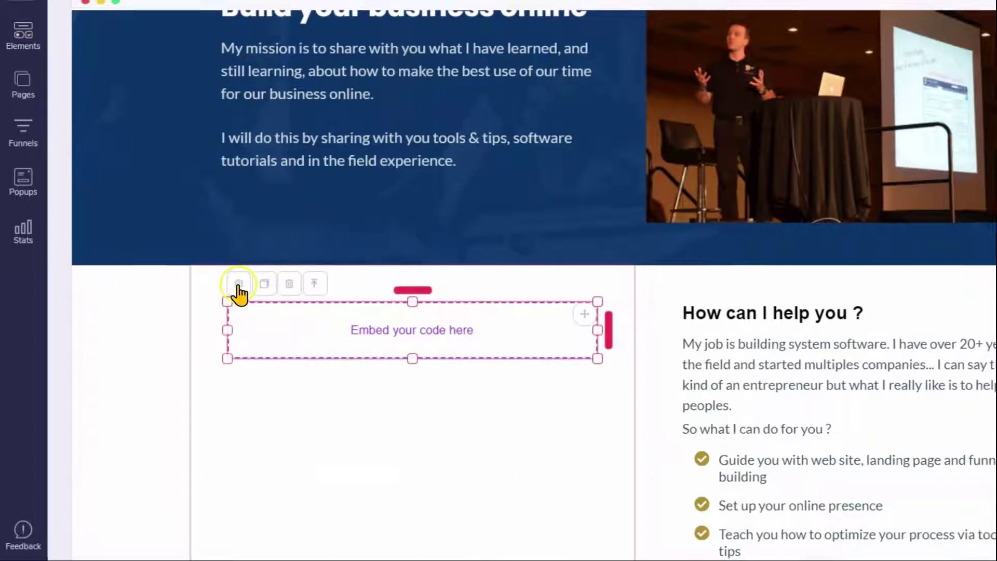
click(240, 284)
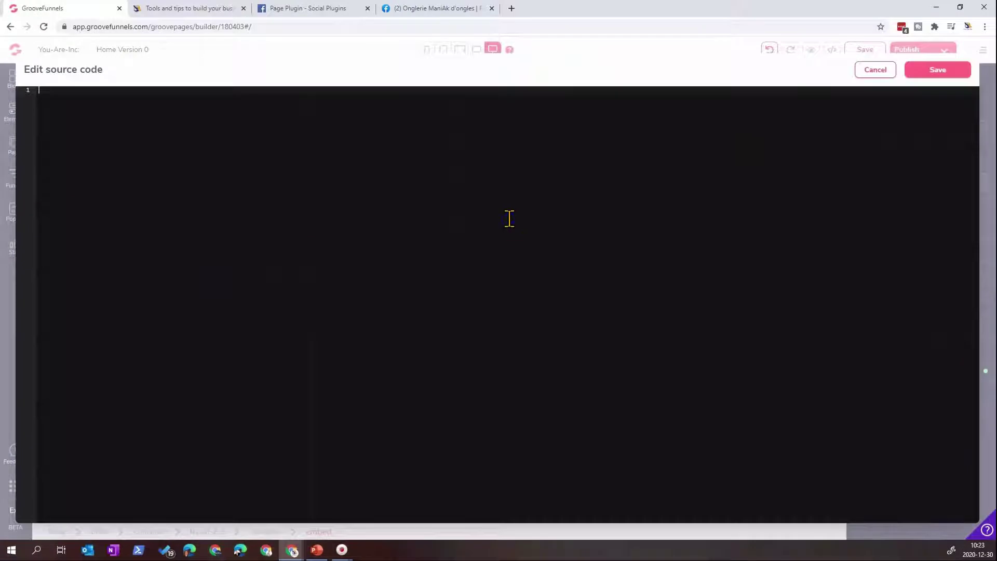
key(ctrl+v)
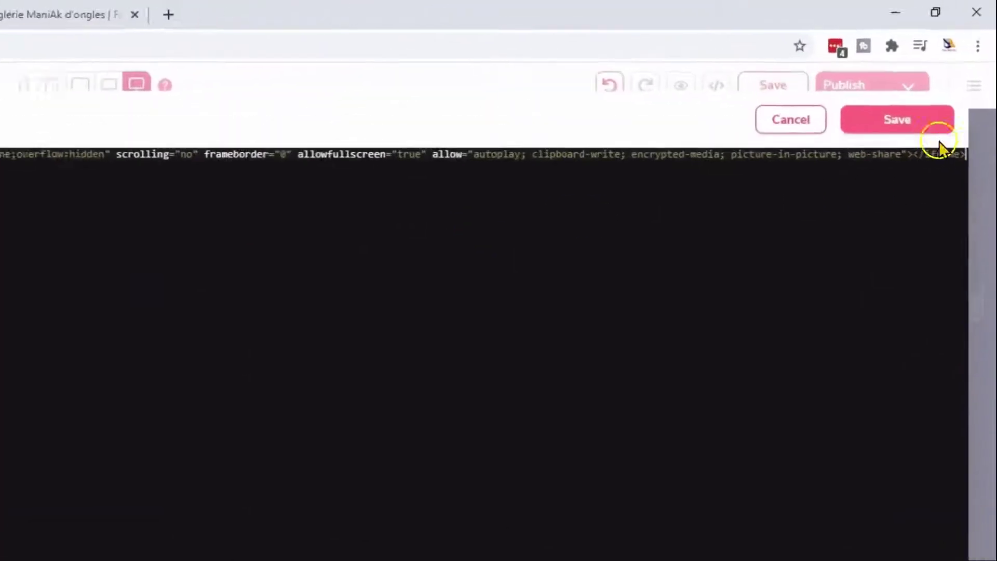
click(918, 129)
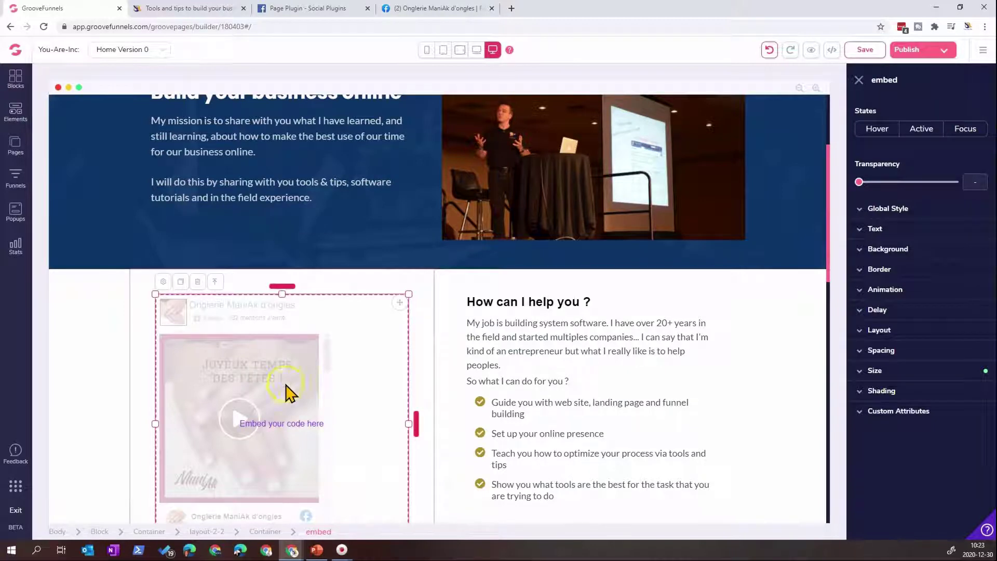
Step: Save the Home Version 0 page and publish the site
scroll(312, 358, down, 3)
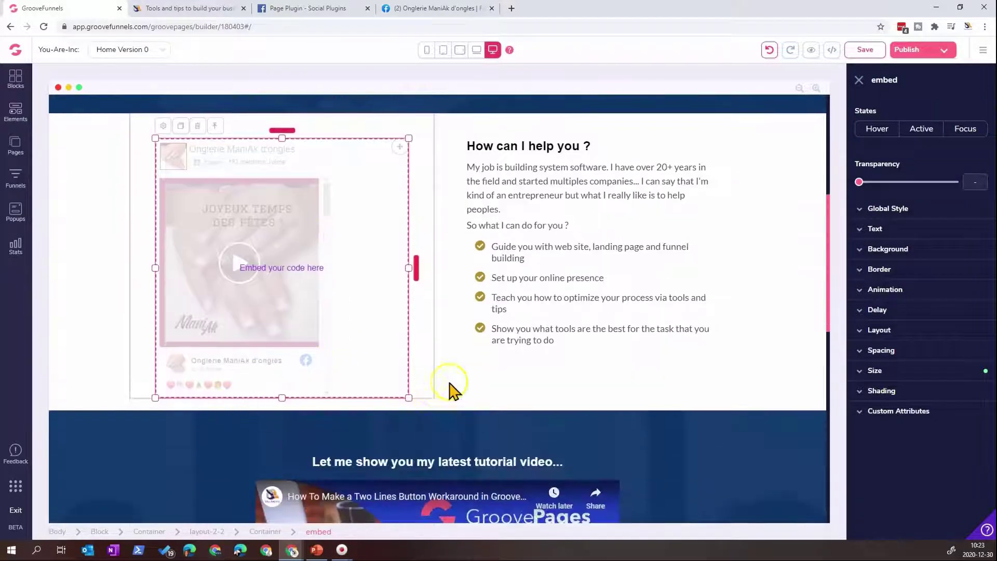
click(865, 49)
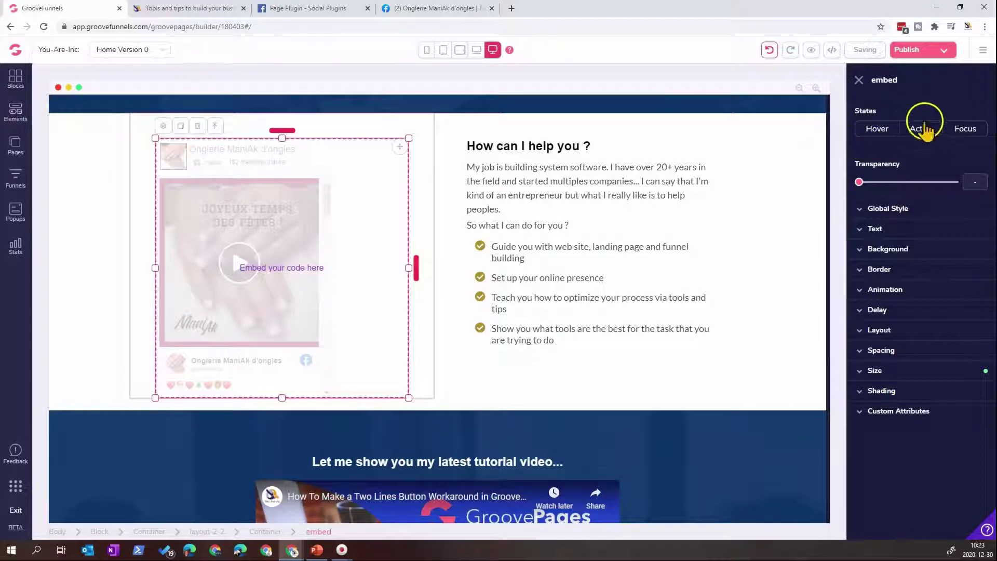
click(915, 57)
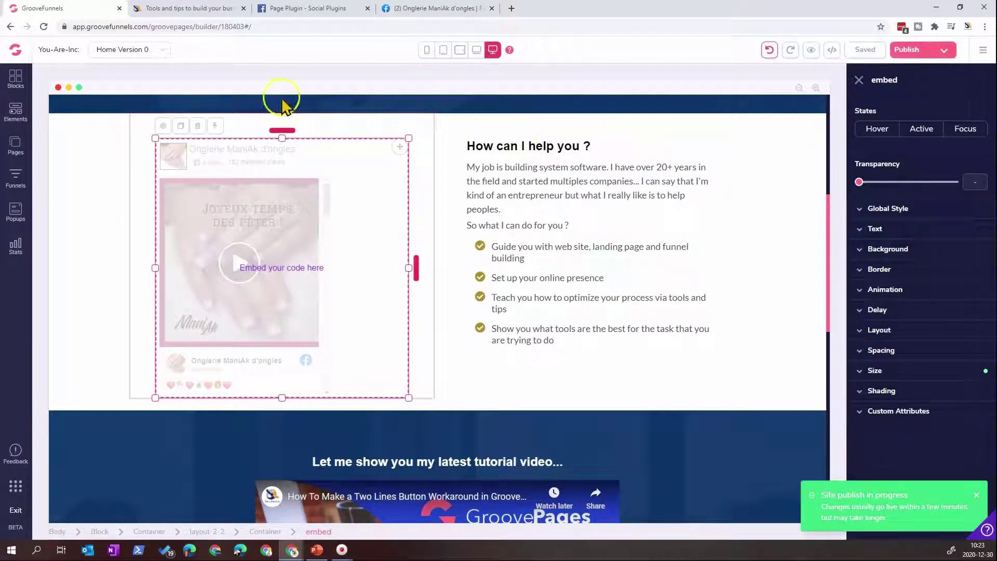
Step: Examine the embedded Facebook feed and its posts on the live you-are-inc.com page
click(211, 8)
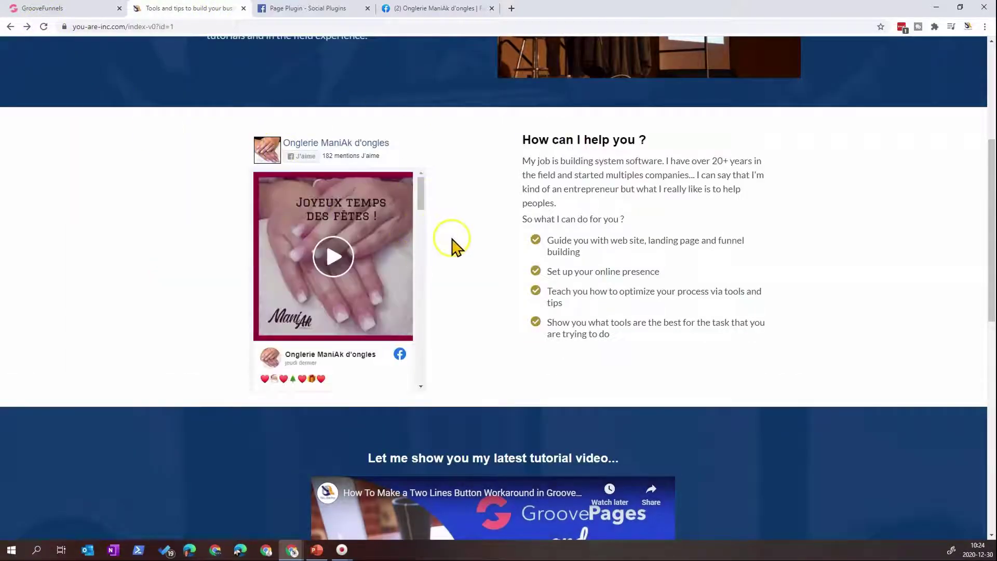
scroll(408, 253, down, 15)
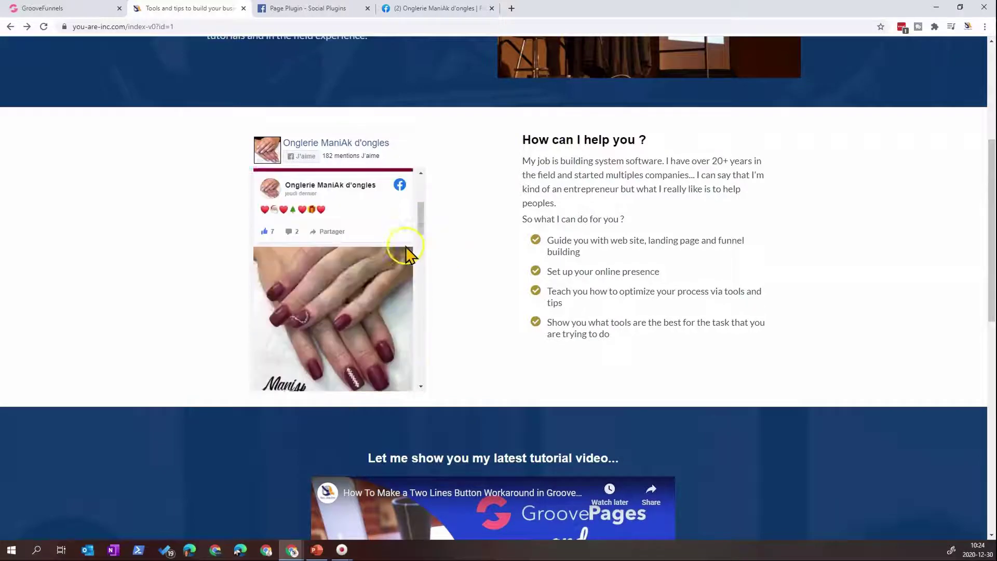
scroll(408, 255, up, 15)
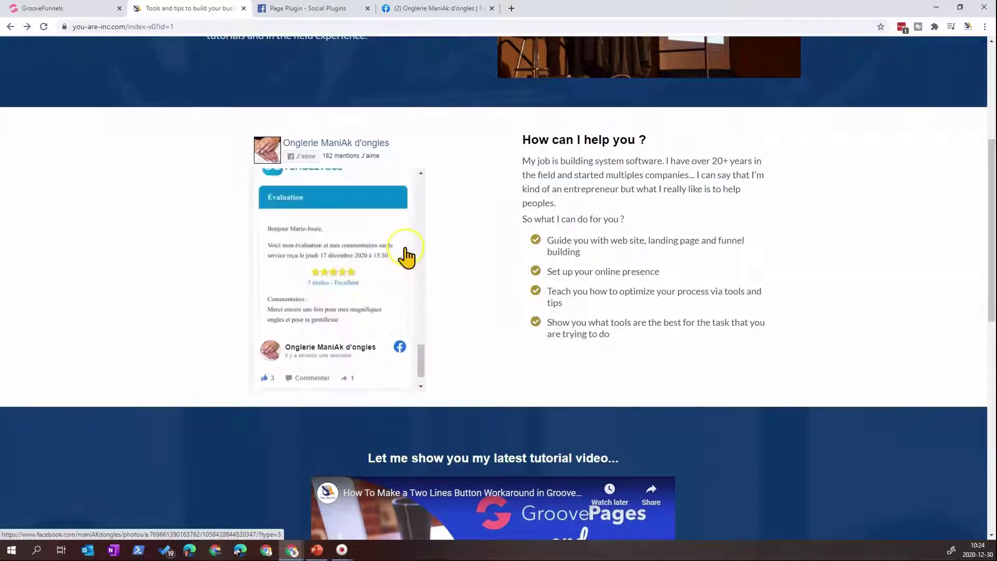
scroll(410, 257, up, 5)
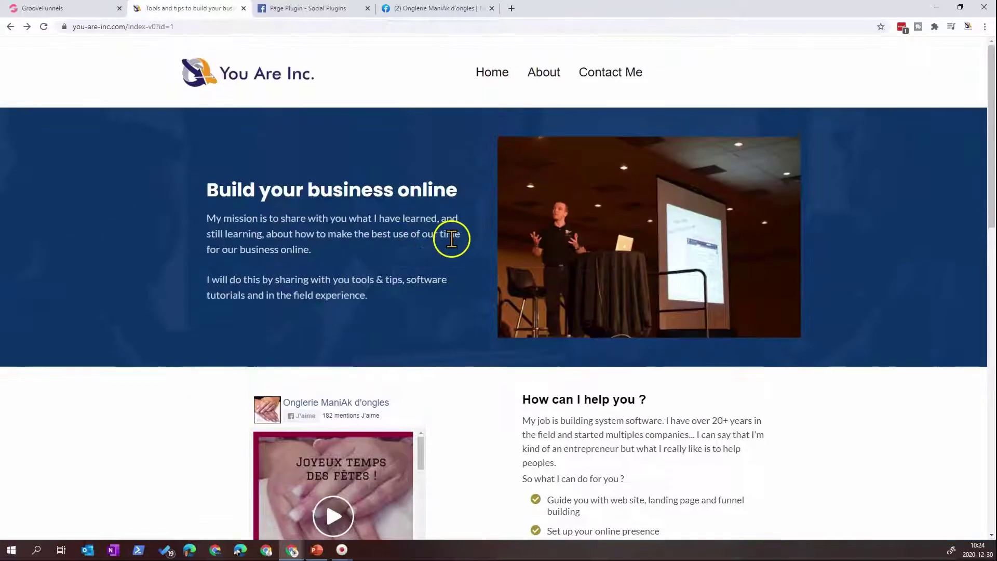
Step: Return to the Facebook Page Plugin code and copy the SDK JavaScript snippet from Step 2
click(318, 9)
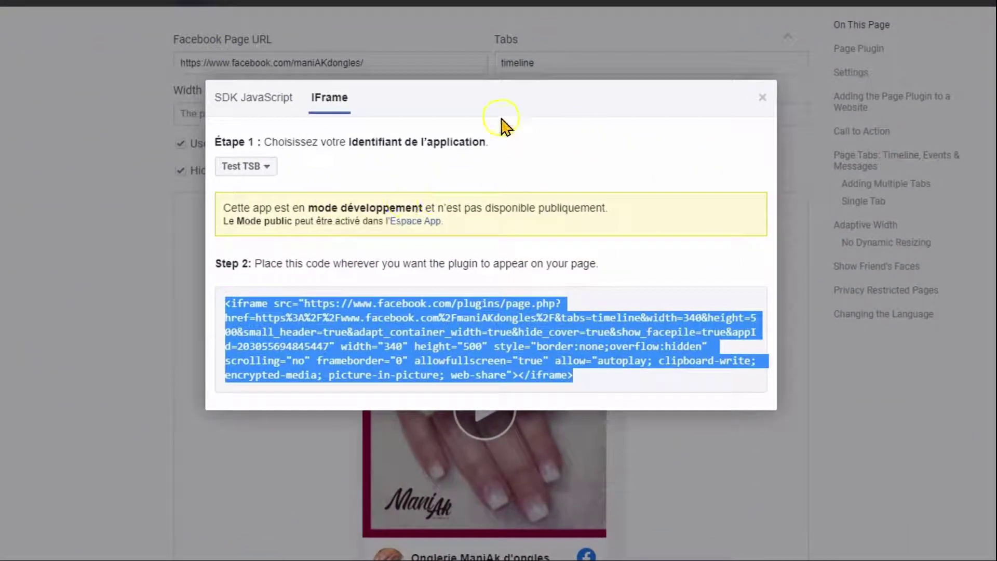
click(254, 99)
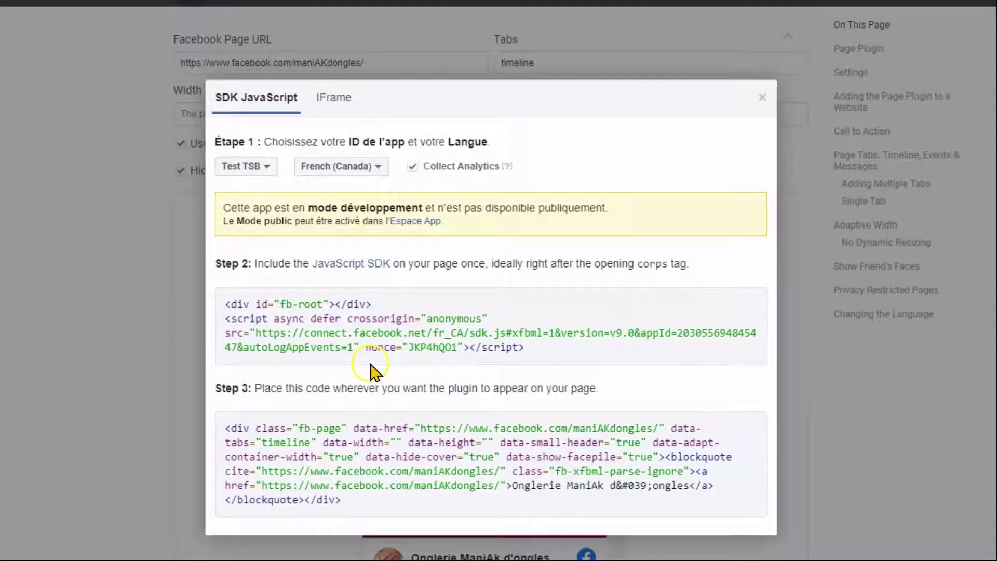
click(394, 338)
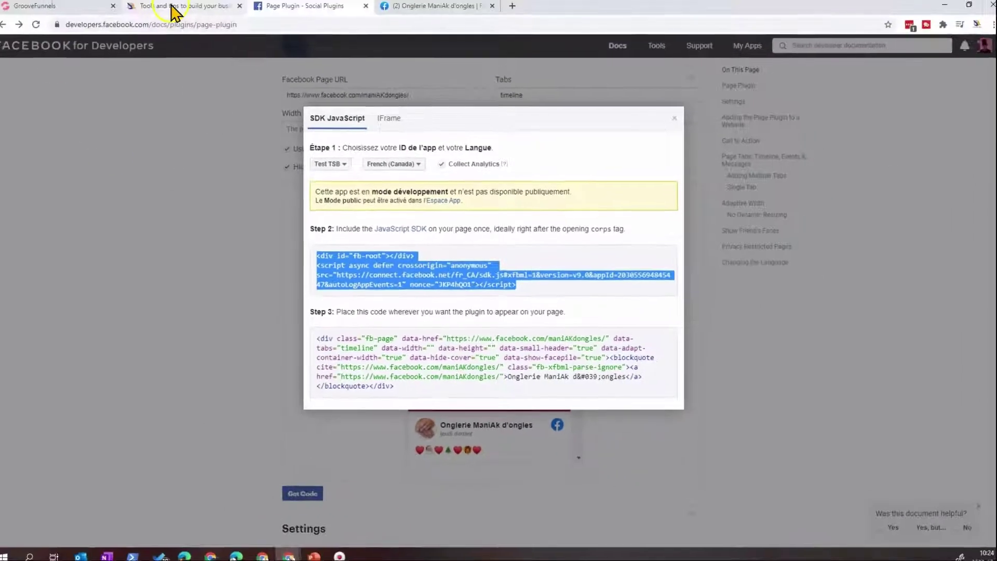
Step: Switch back to GrooveFunnels, delete the embed element beside "How can I help you ?", and save the page
click(174, 10)
click(96, 6)
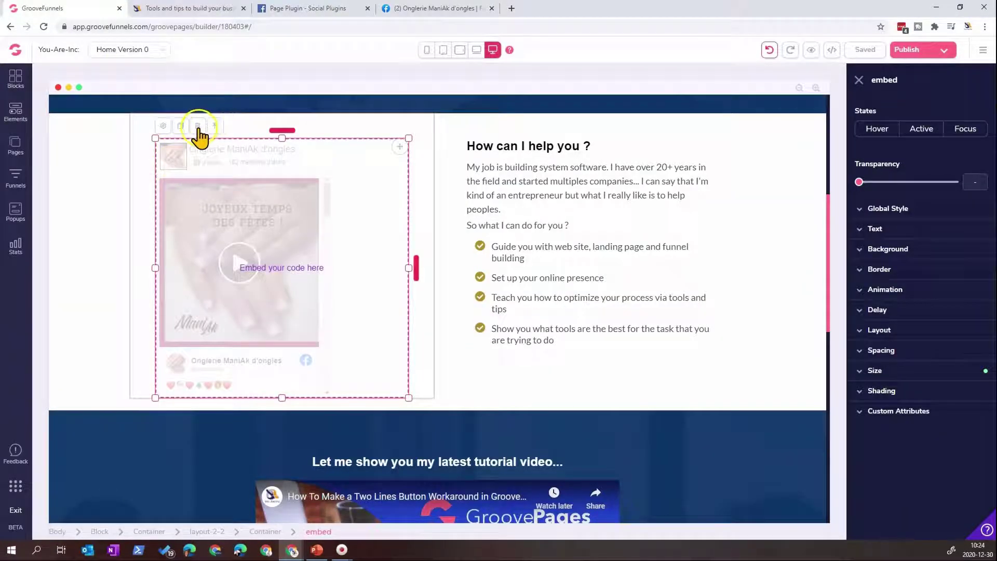
click(198, 127)
click(524, 306)
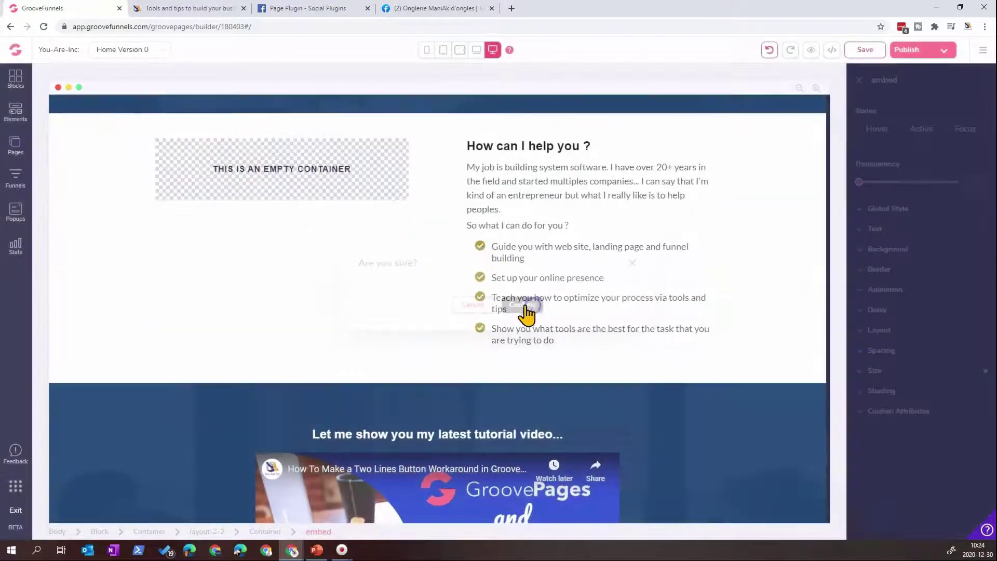
click(862, 52)
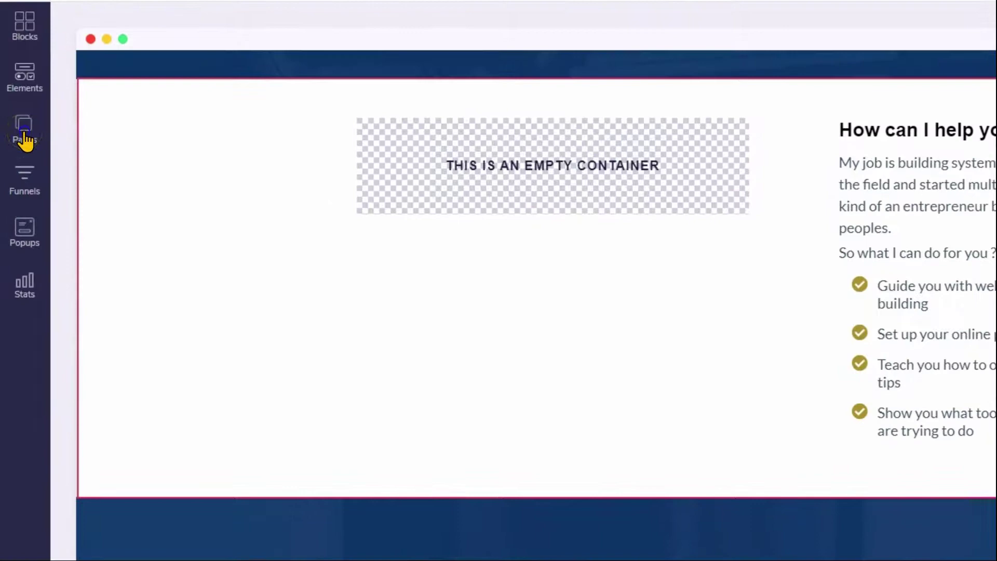
Step: Paste the SDK JavaScript snippet into the "Include in <body> top" code of the Home Version 0 page settings and apply them
click(23, 134)
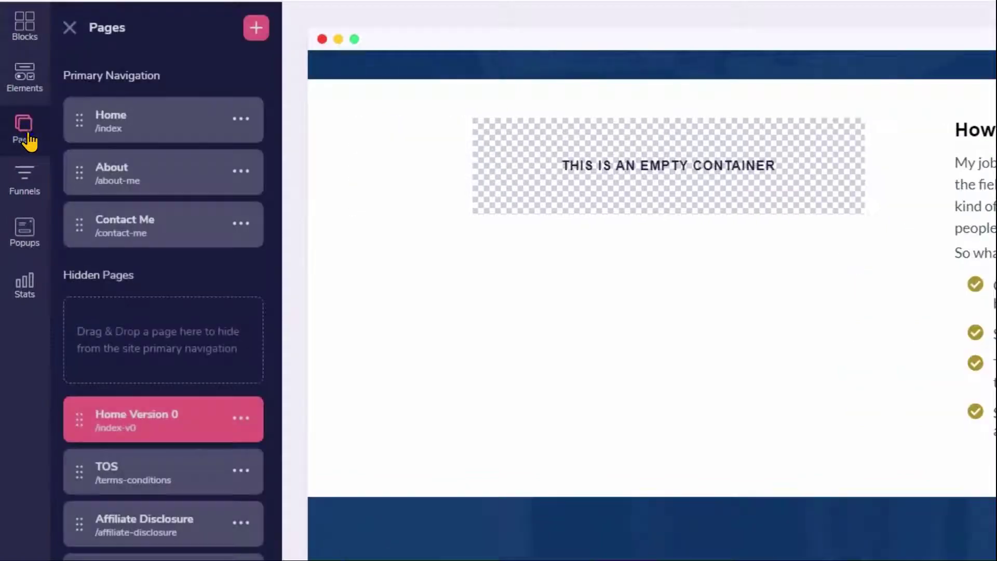
click(243, 420)
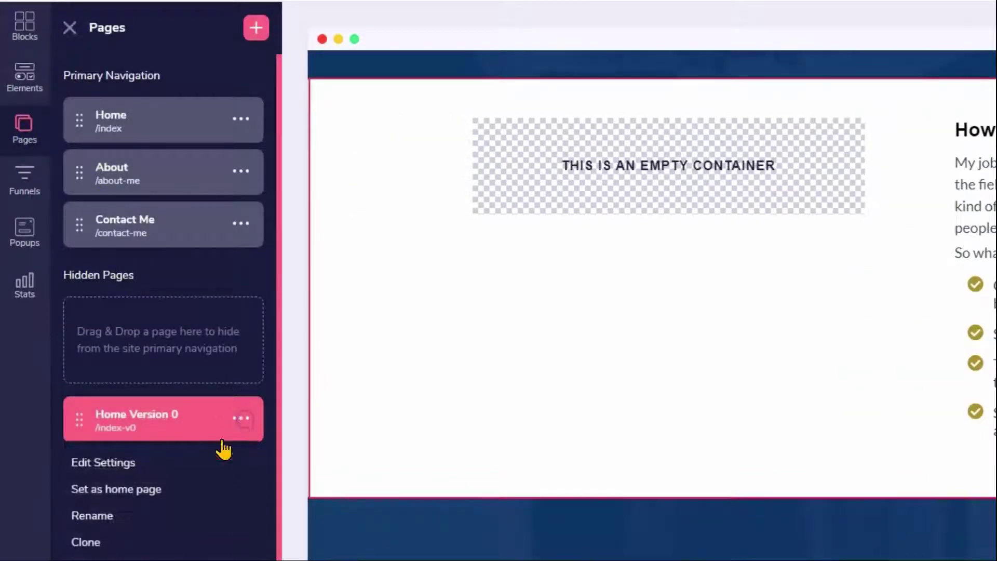
click(143, 461)
scroll(151, 353, down, 3)
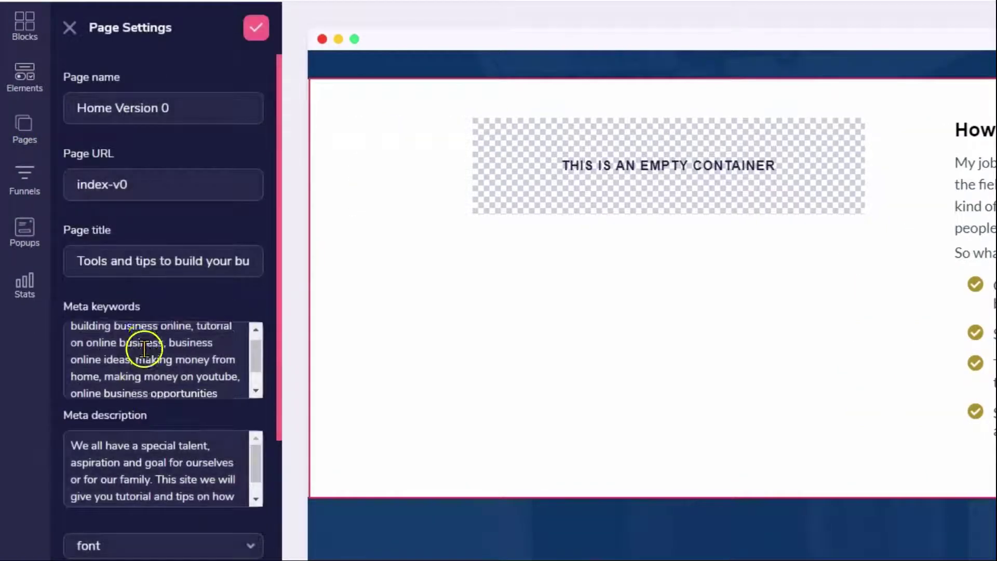
scroll(262, 467, down, 8)
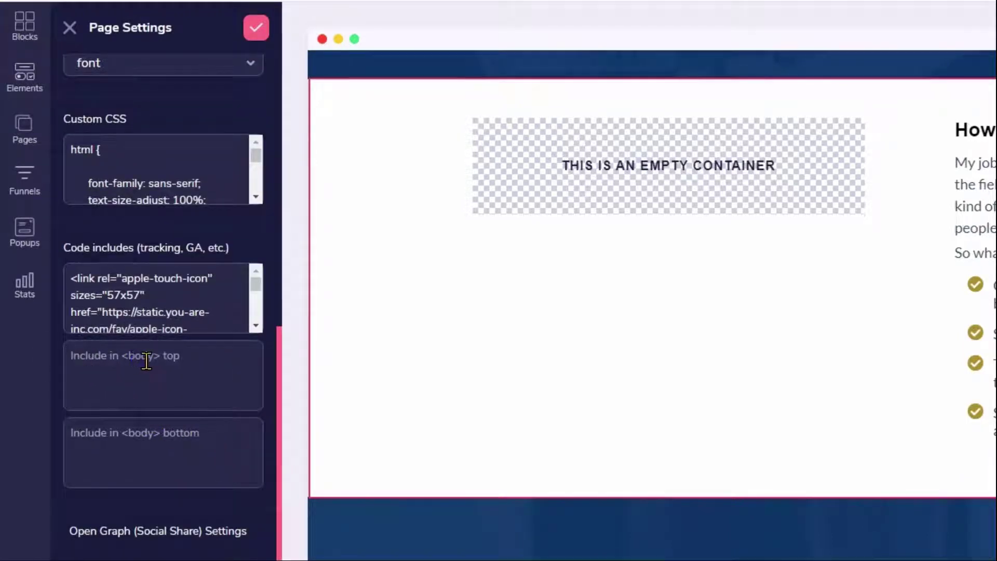
key(ctrl+v)
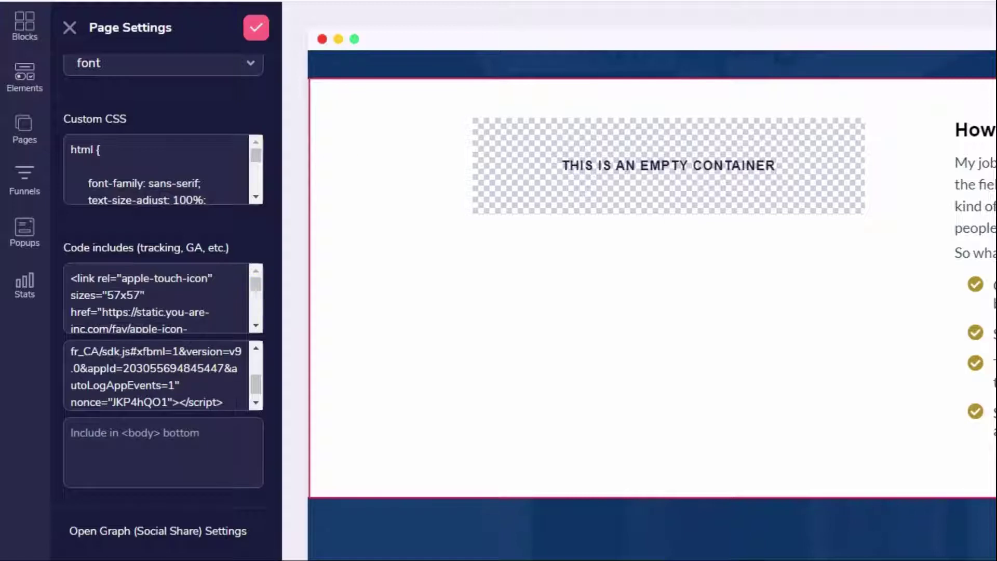
click(254, 28)
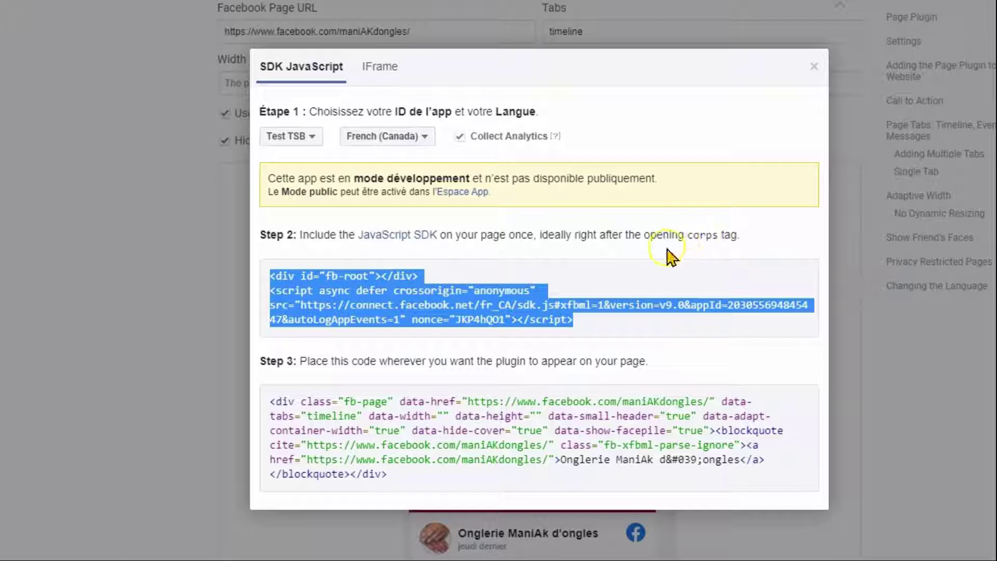
Step: Copy the Step 3 plugin code from Facebook, then place a Code Embed element in GrooveFunnels' empty container beside "How can I help you ?"
click(409, 402)
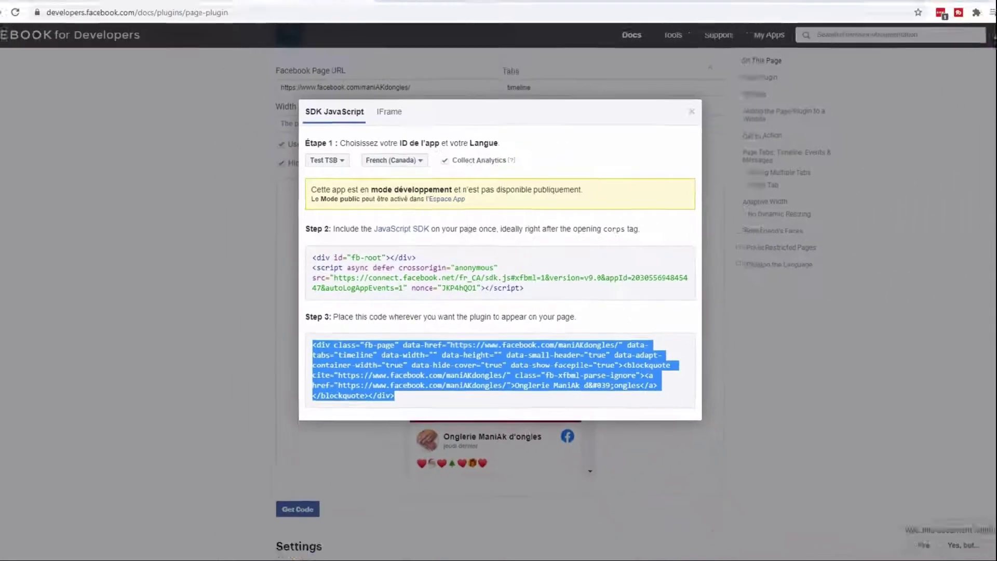
click(57, 9)
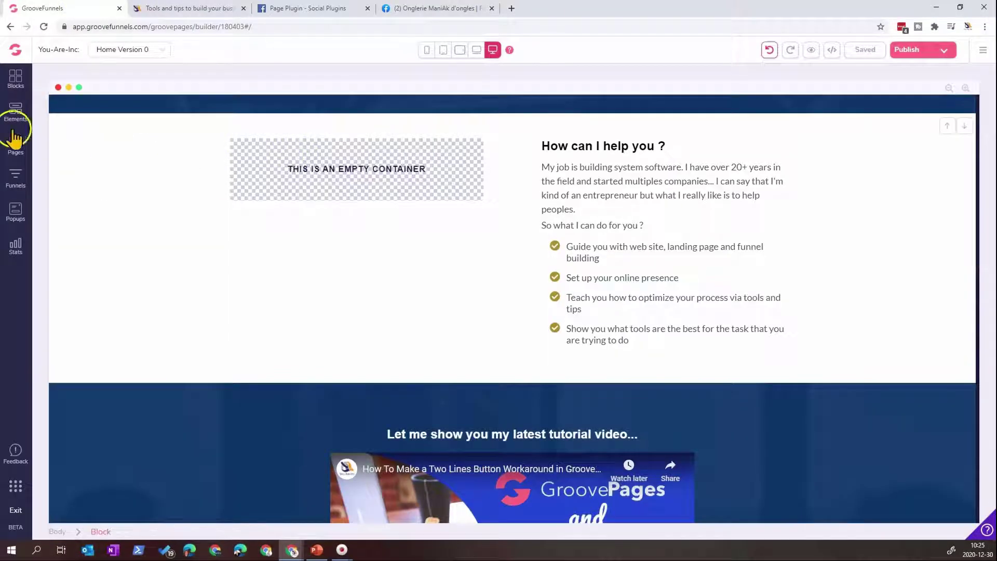
click(19, 112)
scroll(71, 296, down, 12)
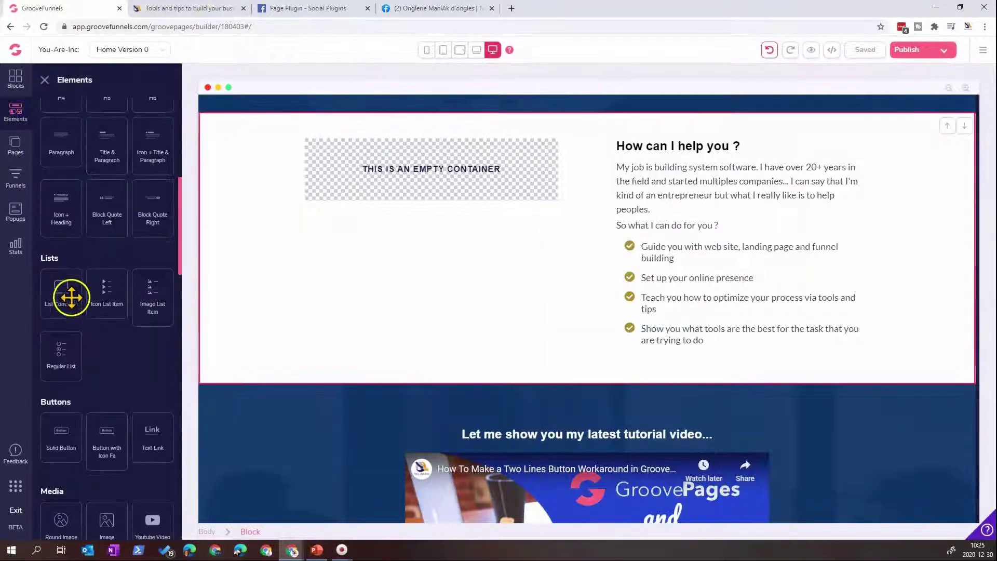
scroll(75, 302, down, 8)
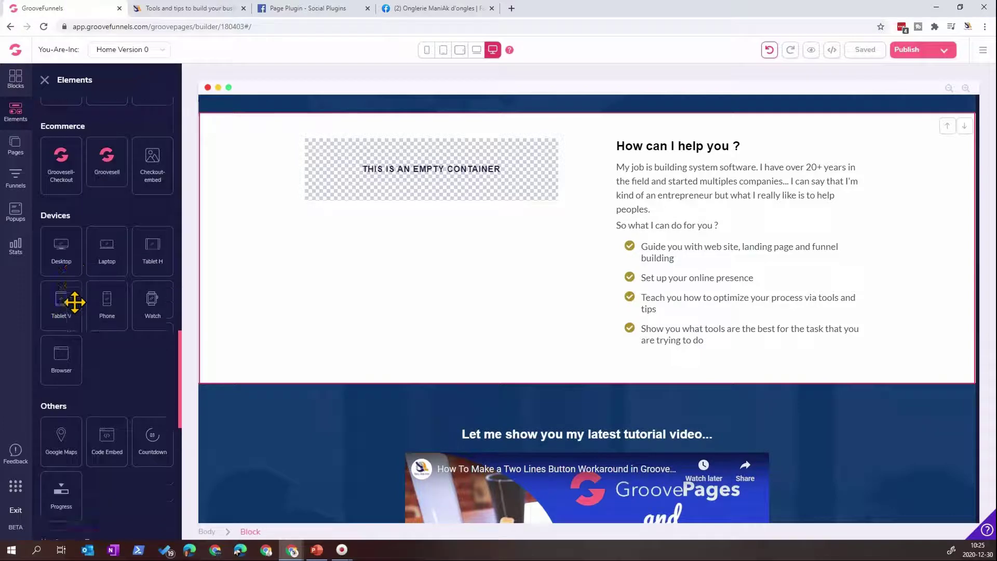
drag(104, 242, 421, 170)
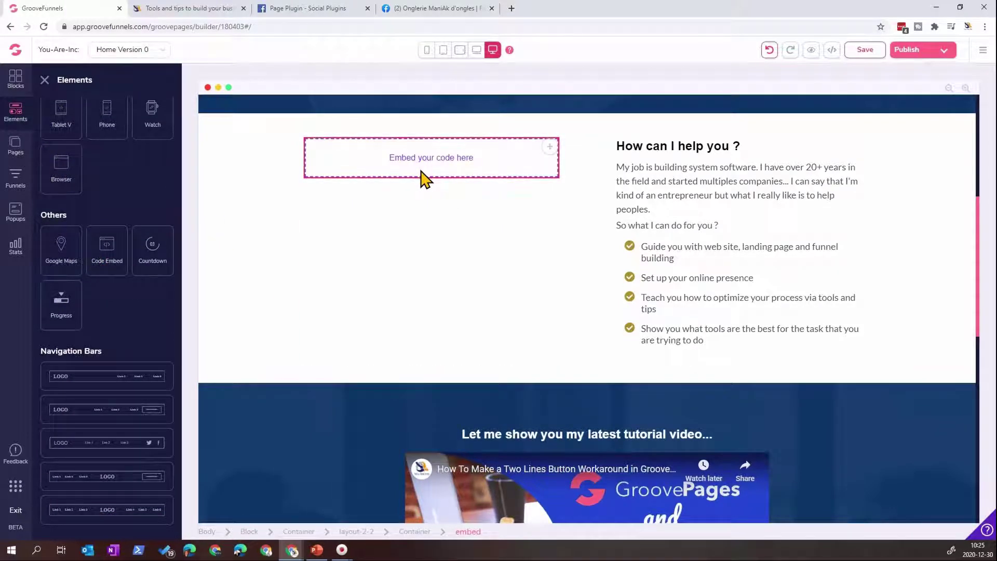
Step: Paste the copied fb-page plugin code into the new embed element's source code and save the code
scroll(358, 198, up, 2)
click(350, 260)
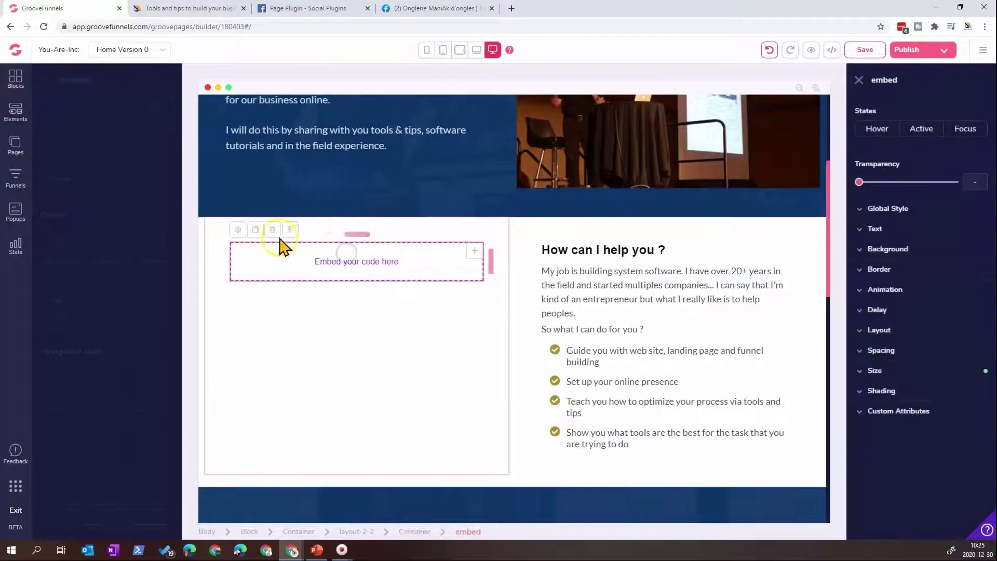
click(164, 229)
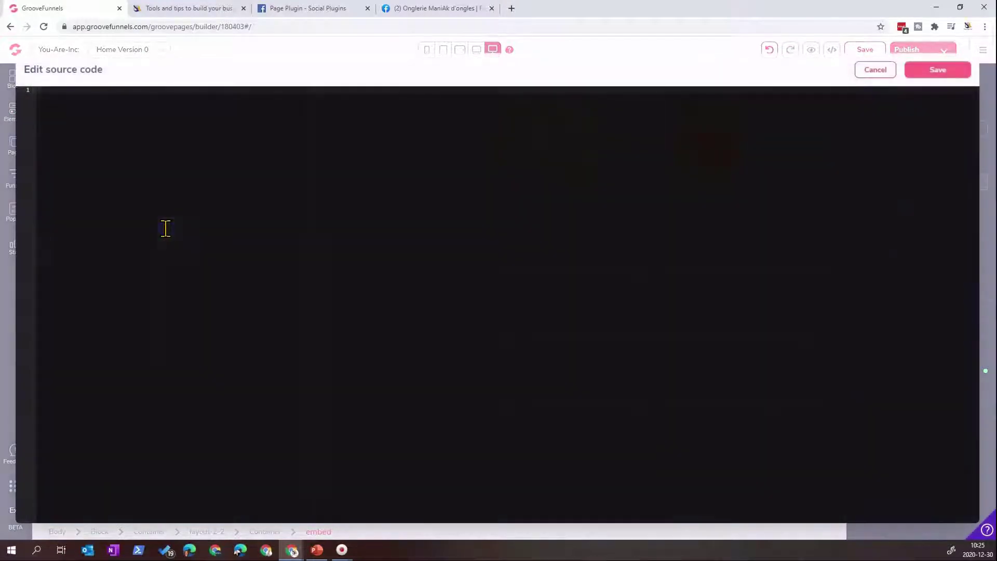
key(ctrl+v)
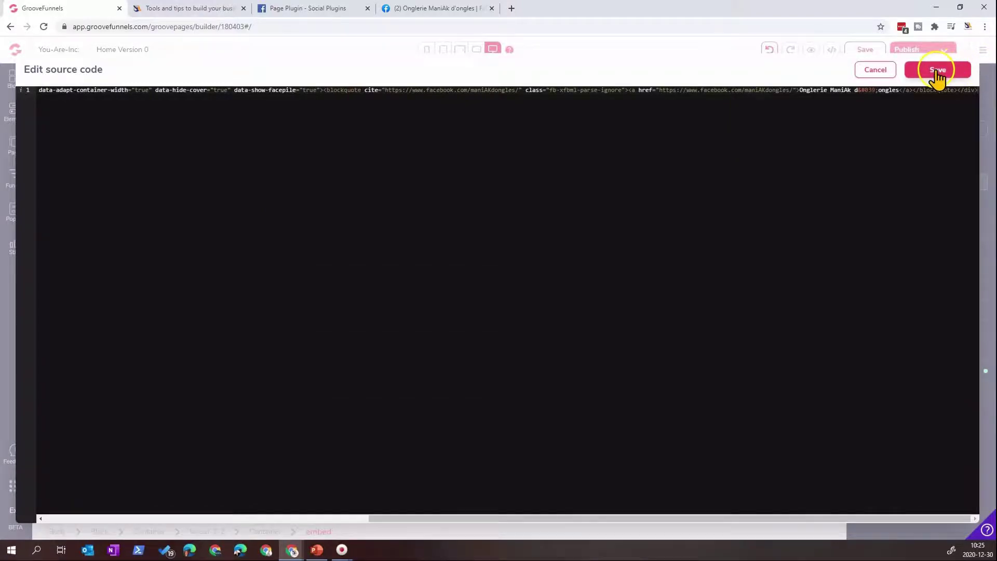
click(937, 73)
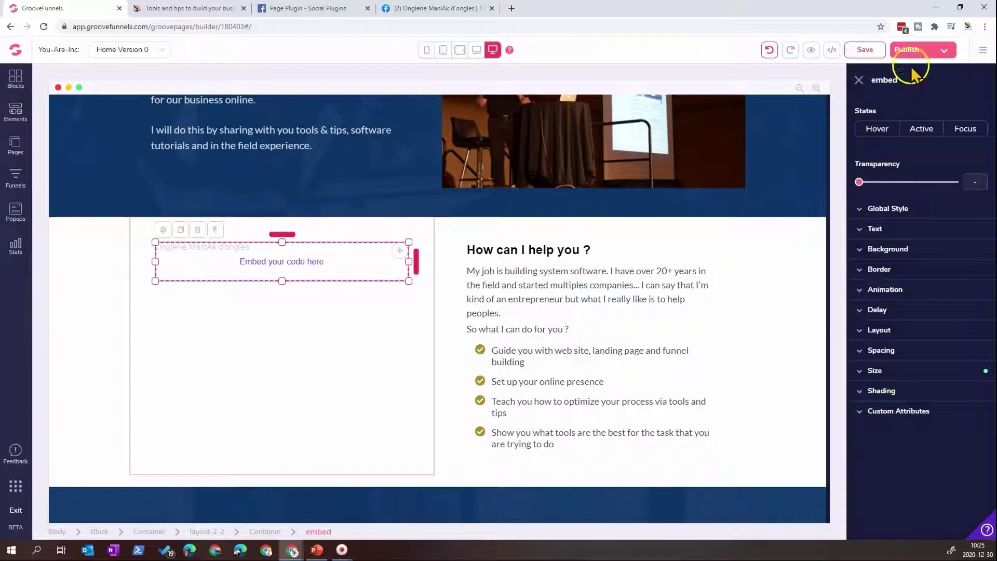
Step: Save the Home Version 0 page with the SDK embed and publish the site again
click(859, 53)
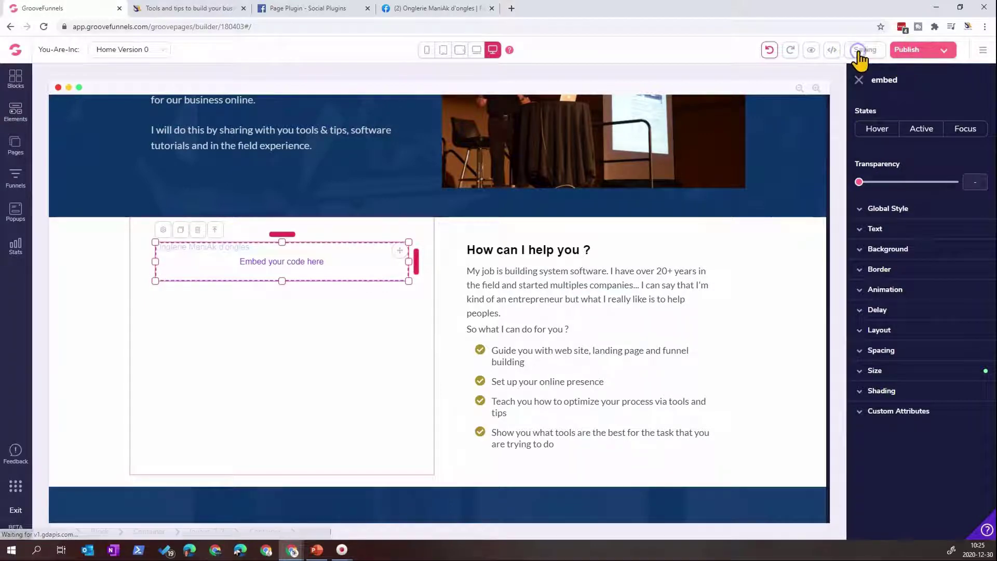
click(916, 52)
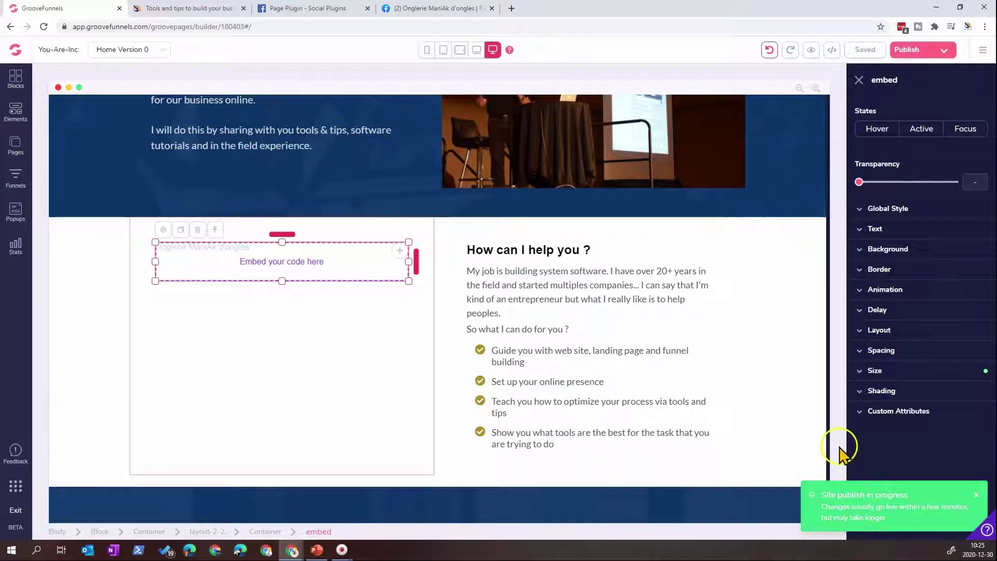
Step: Switch to the live you-are-inc.com page and examine the Facebook feed embedded with the JavaScript SDK, looking through its posts
click(185, 9)
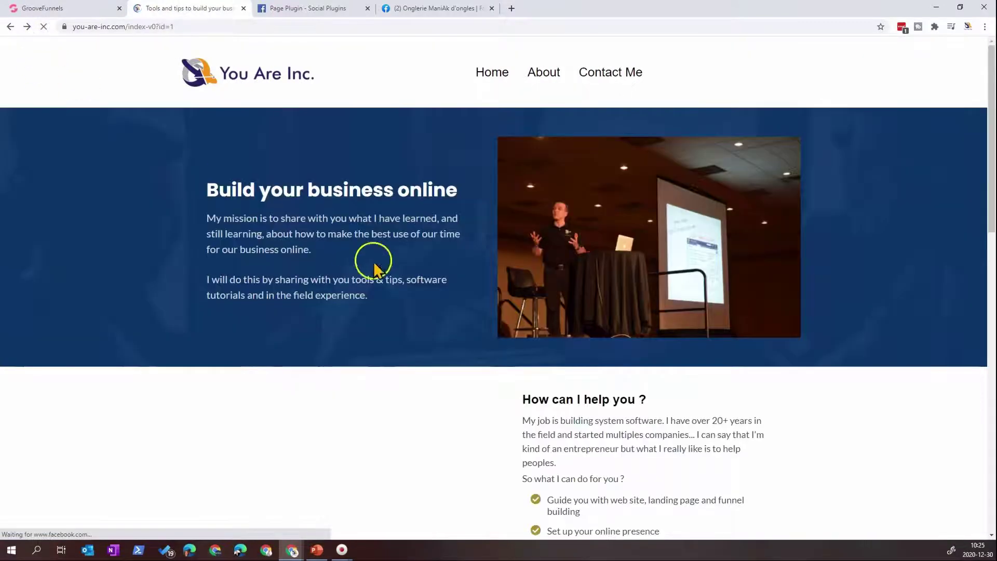
scroll(382, 270, down, 2)
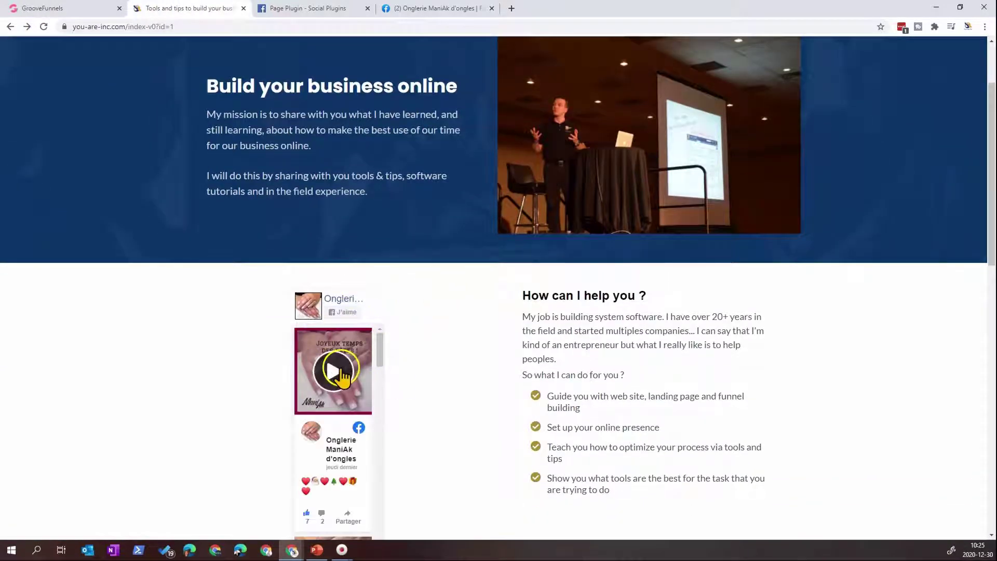
scroll(348, 387, down, 5)
scroll(350, 423, down, 5)
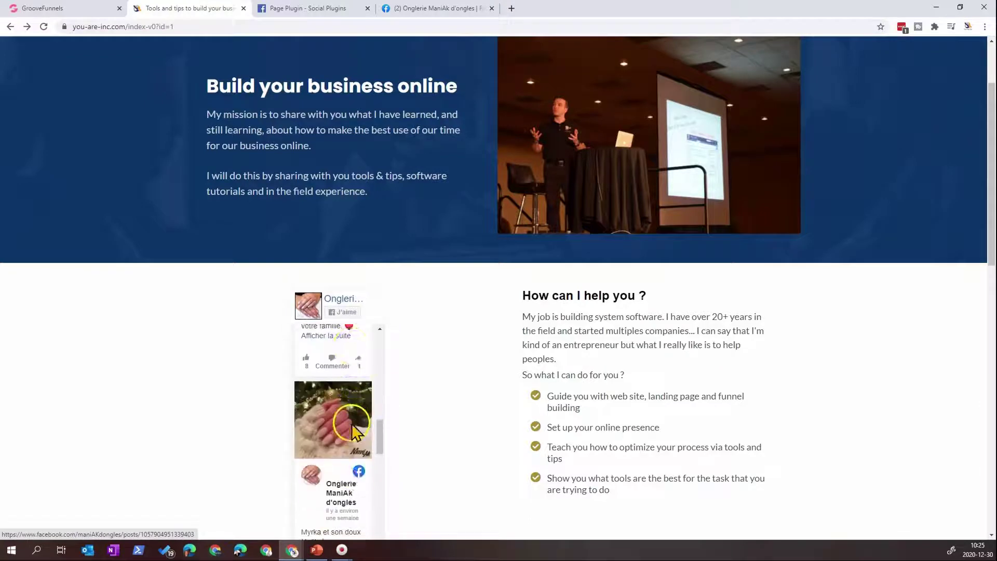
scroll(423, 385, down, 5)
scroll(340, 192, up, 6)
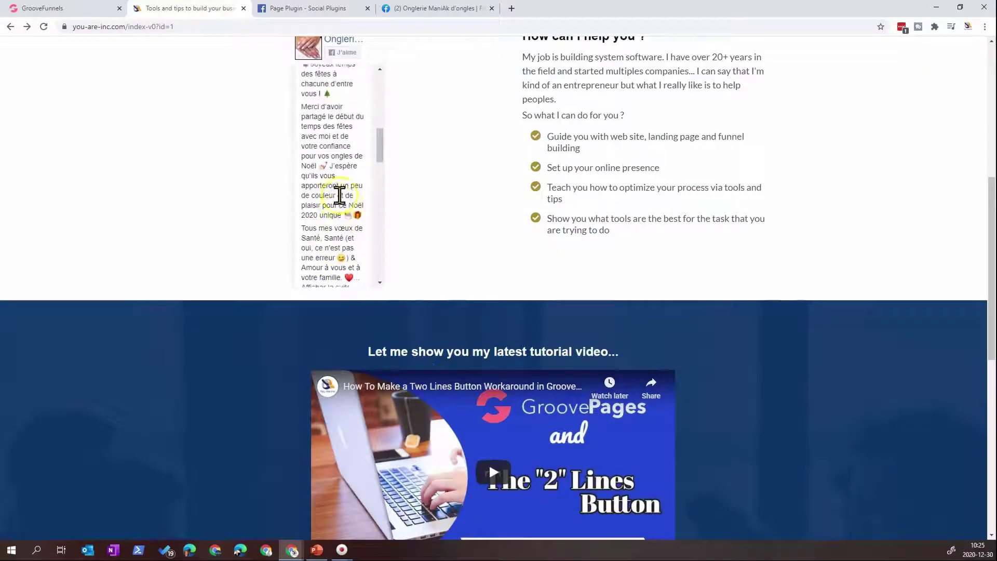
scroll(361, 176, up, 4)
scroll(342, 177, up, 1)
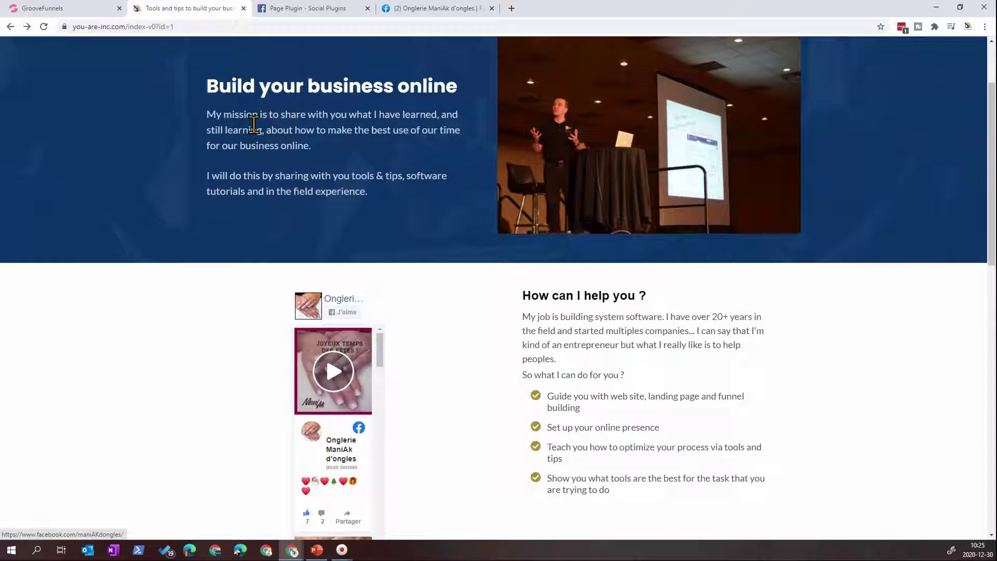
Step: Return to Facebook's Page Plugin documentation, close the code window, and view the plugin's configuration options
click(299, 12)
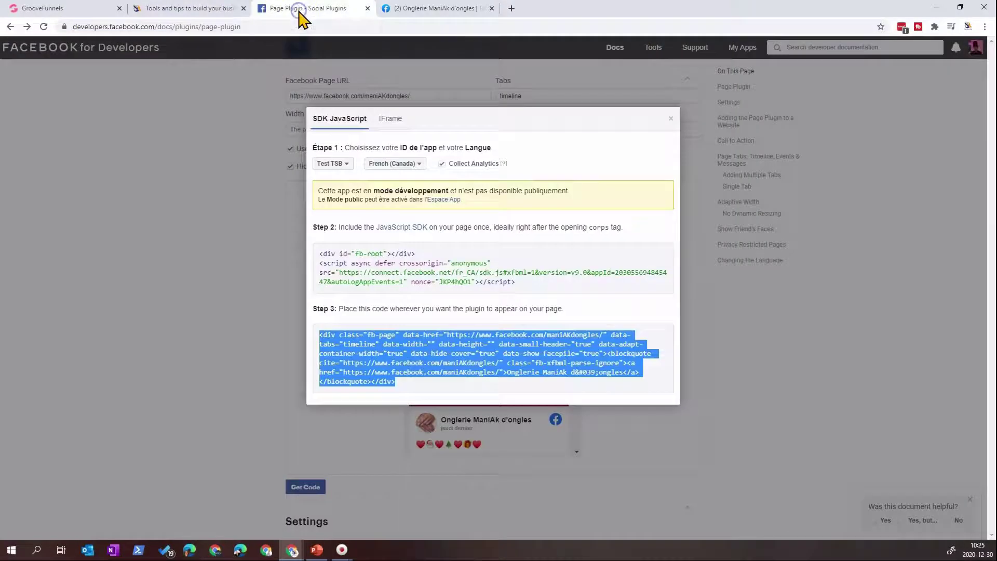
click(671, 120)
scroll(490, 178, up, 5)
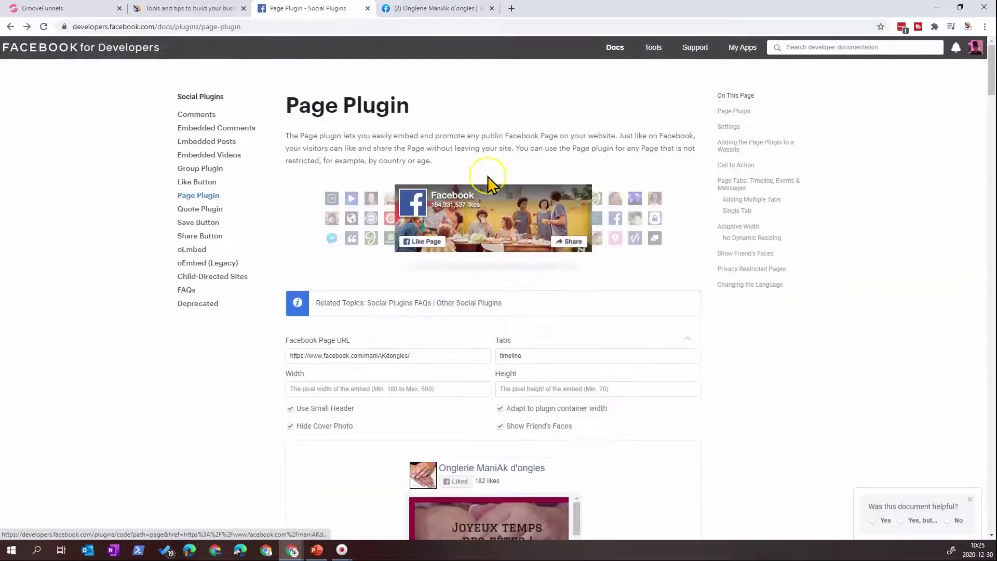